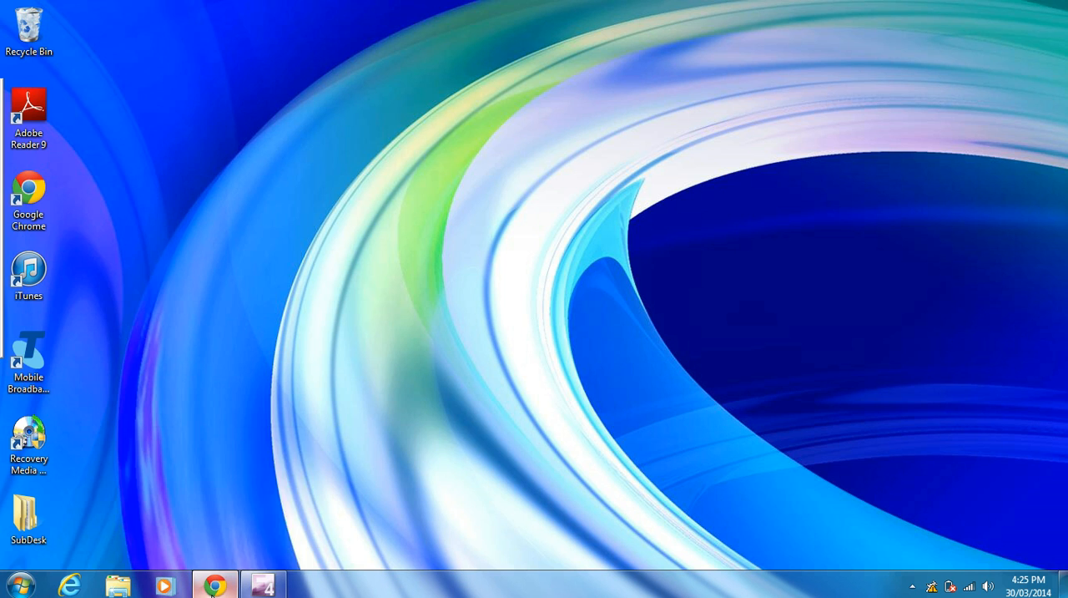
- Switch to Google Chrome and search Google for "audacity"
left_click(213, 586)
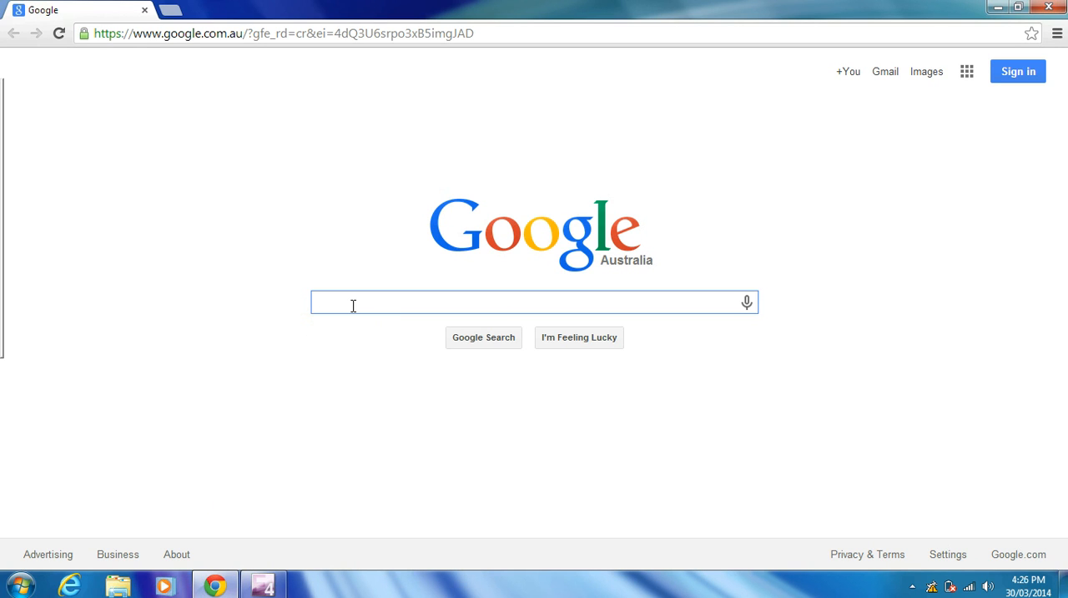
type("aud")
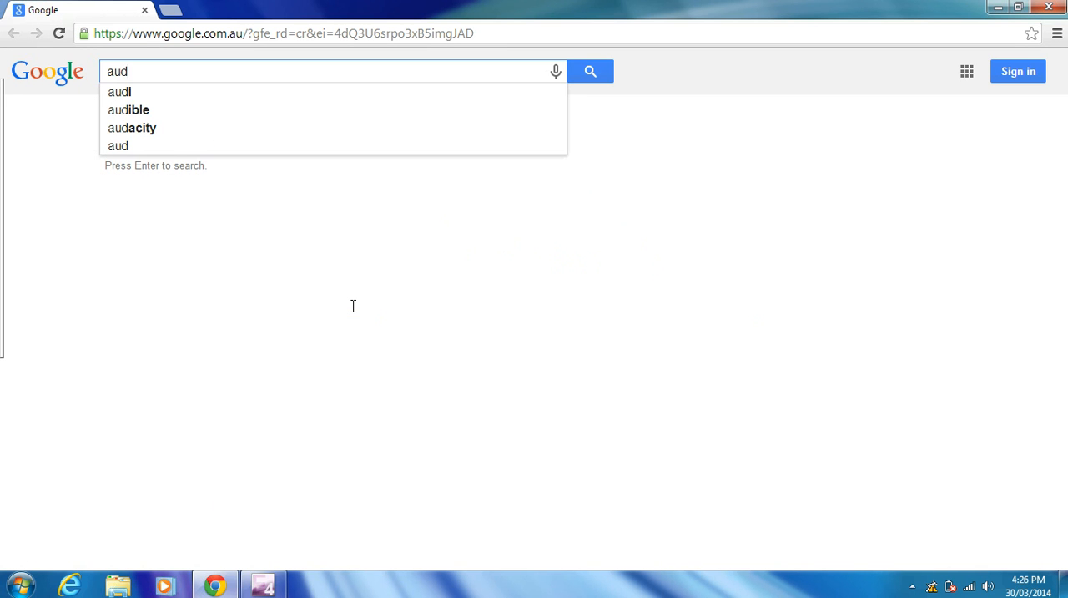
type("acity")
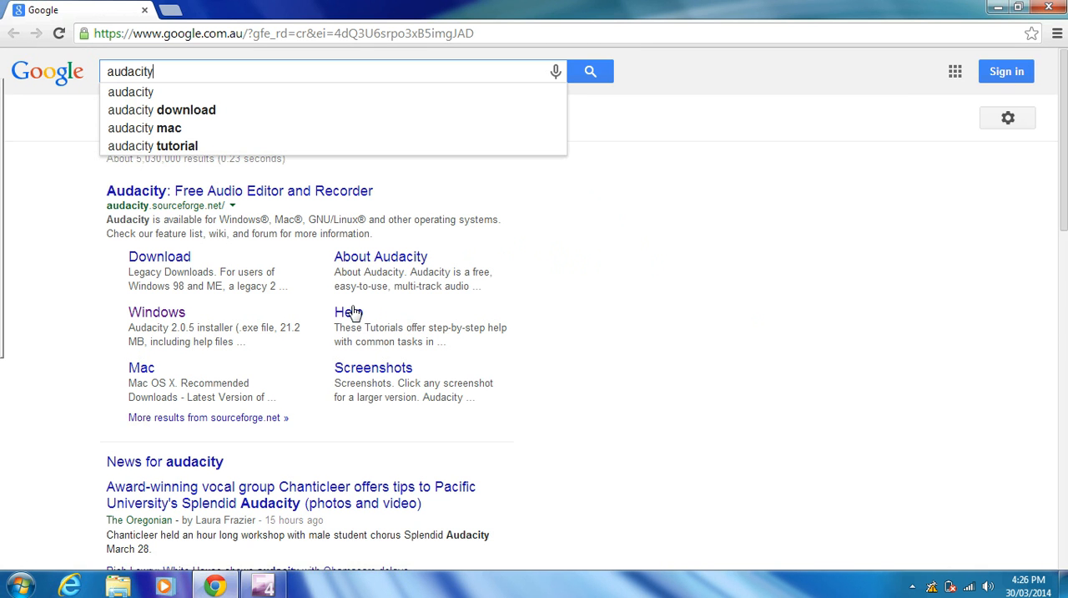
key("Return")
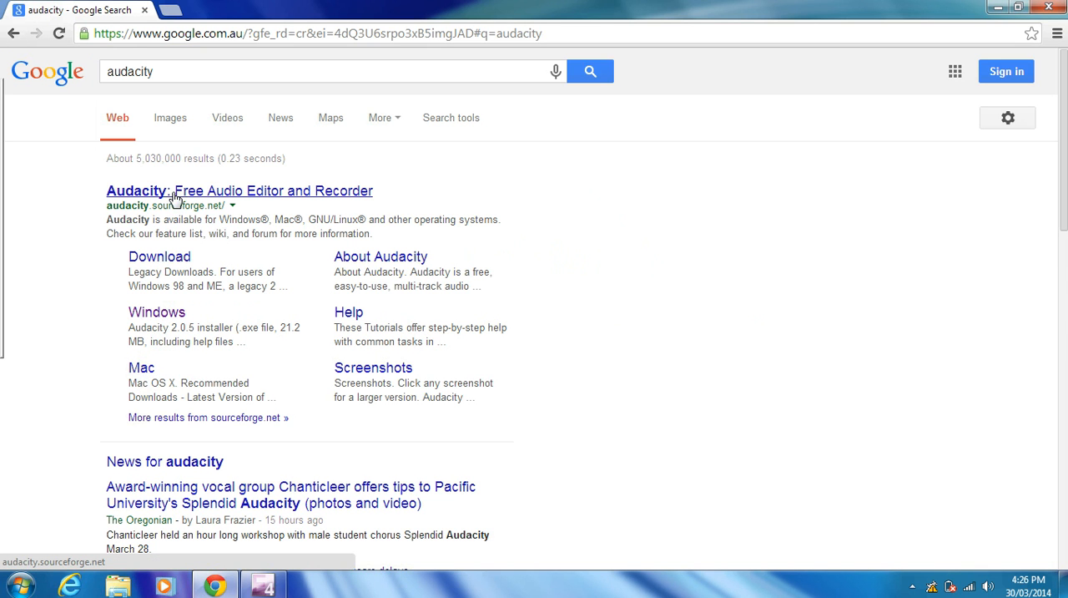
- Download the Audacity 2.0.5 installer from the Windows download page of the Audacity site
left_click(154, 314)
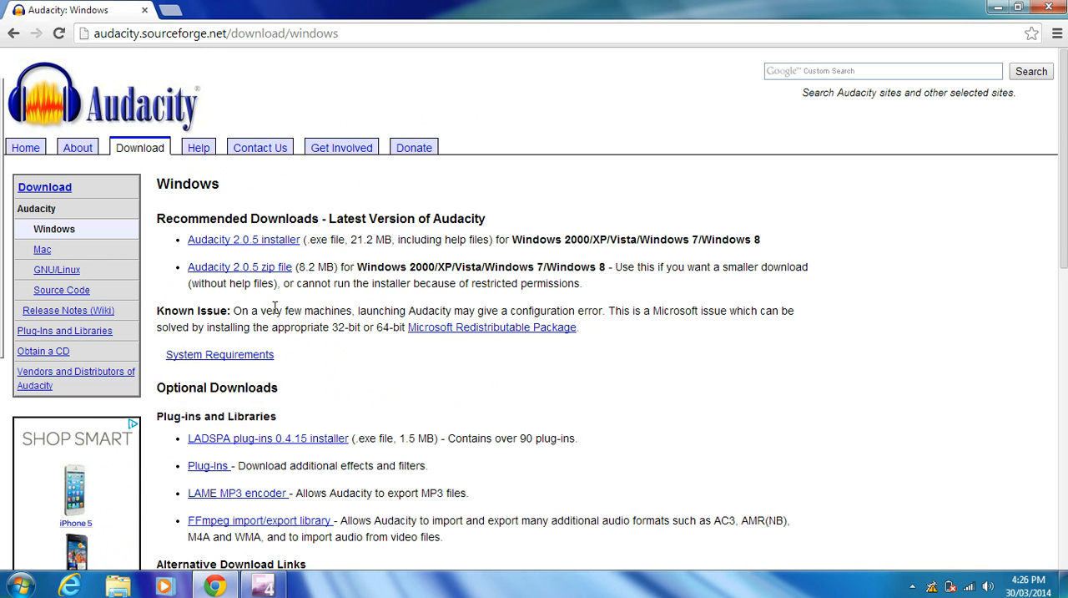
left_click(256, 240)
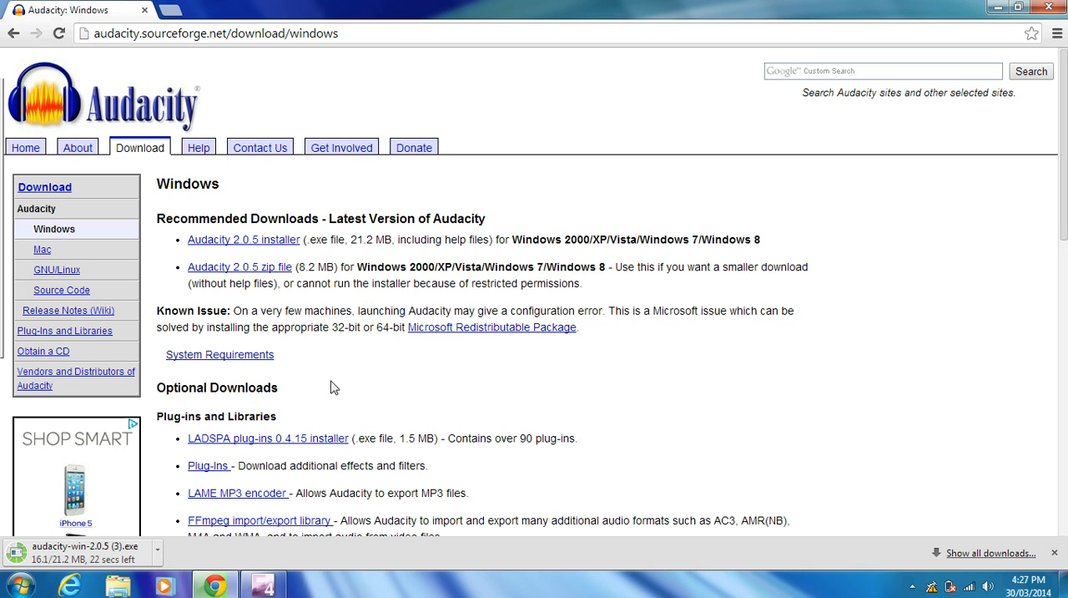
scroll(330, 386, "down", 6)
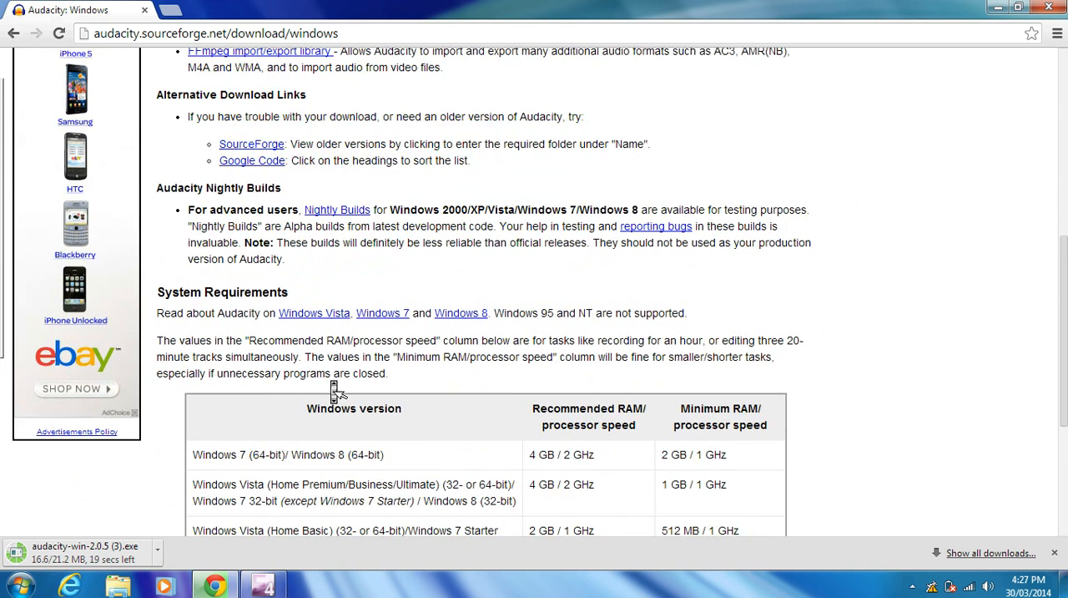
scroll(332, 389, "up", 2)
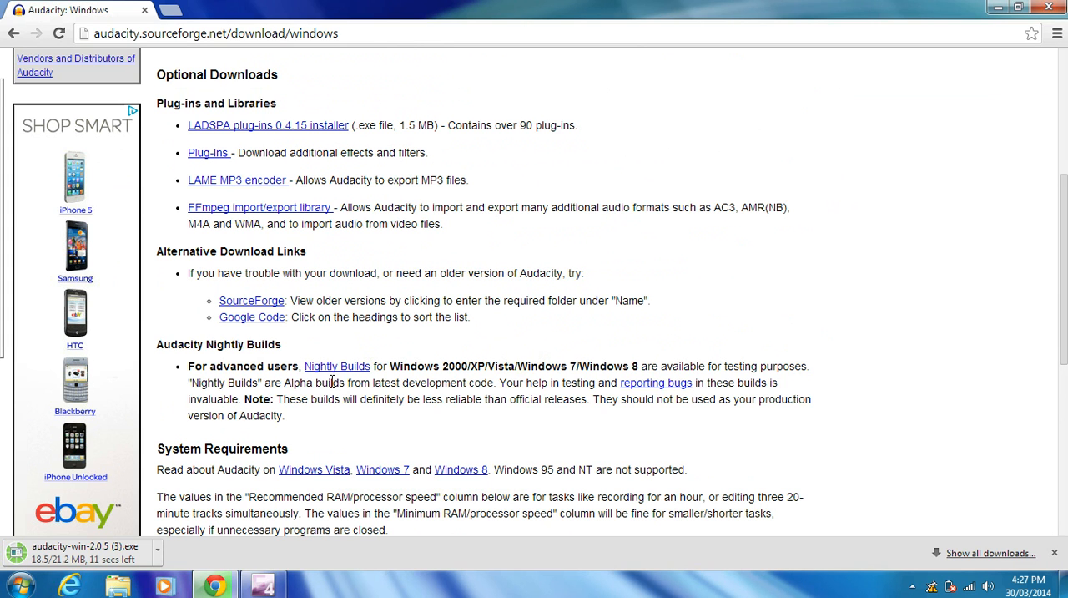
scroll(332, 382, "up", 4)
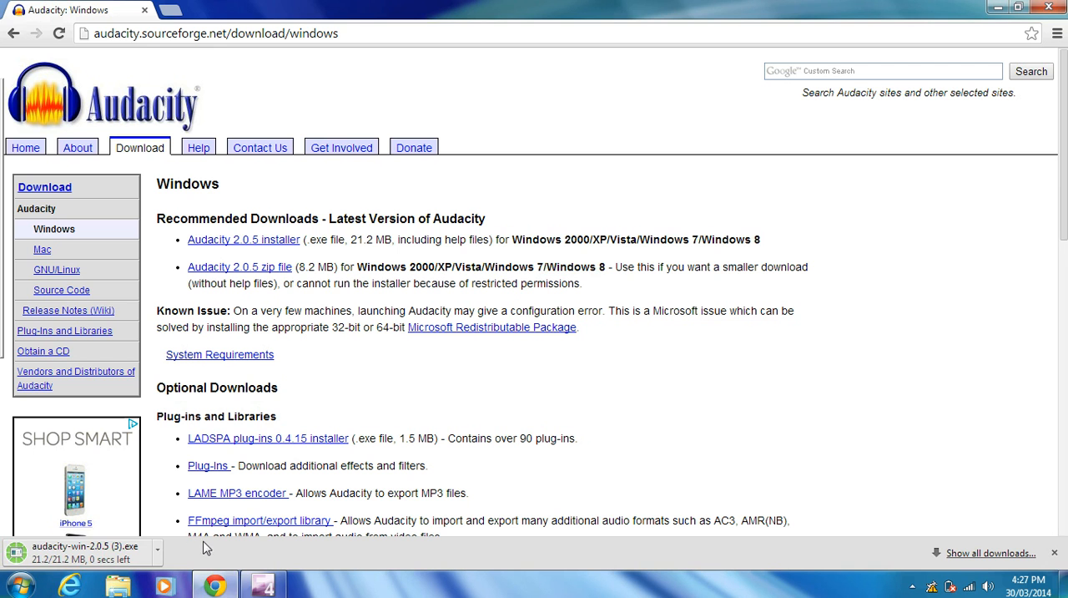
- Run the downloaded audacity-win-2.0.5 (3).exe and choose English as the setup language
left_click(123, 561)
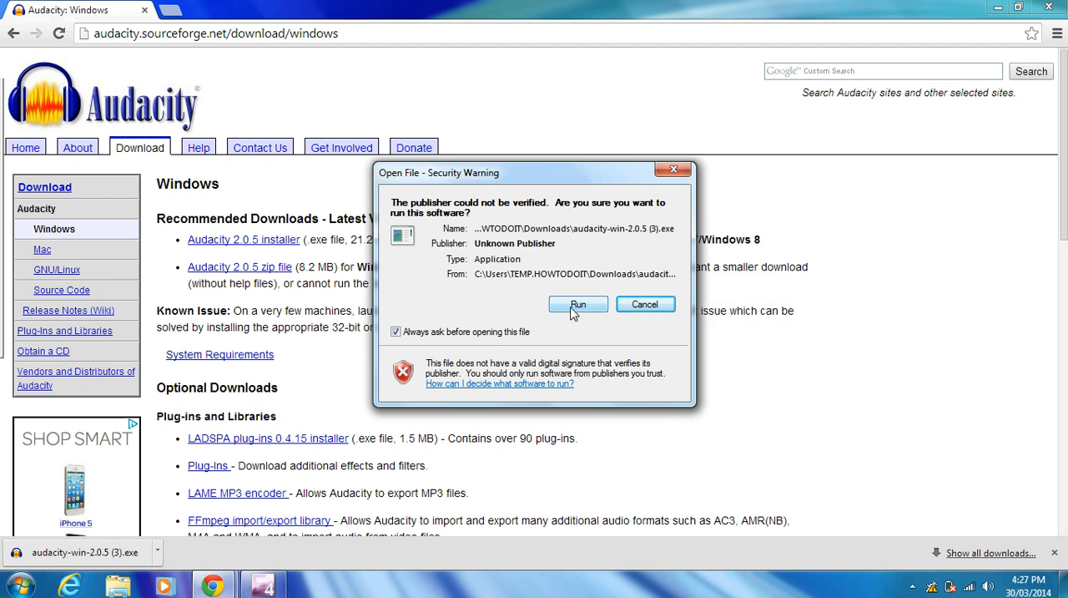
left_click(576, 307)
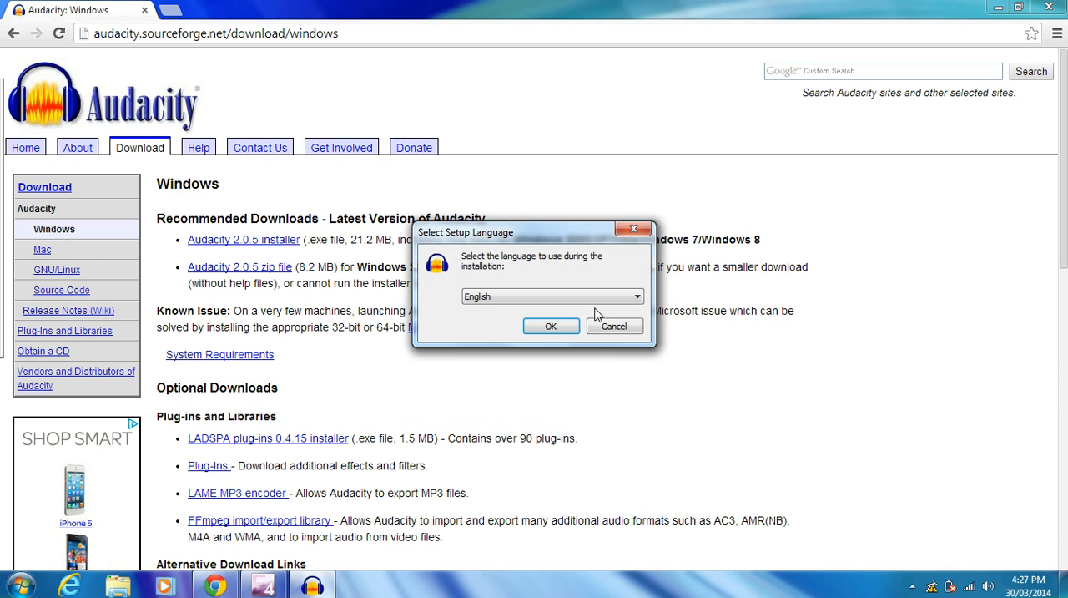
left_click(558, 326)
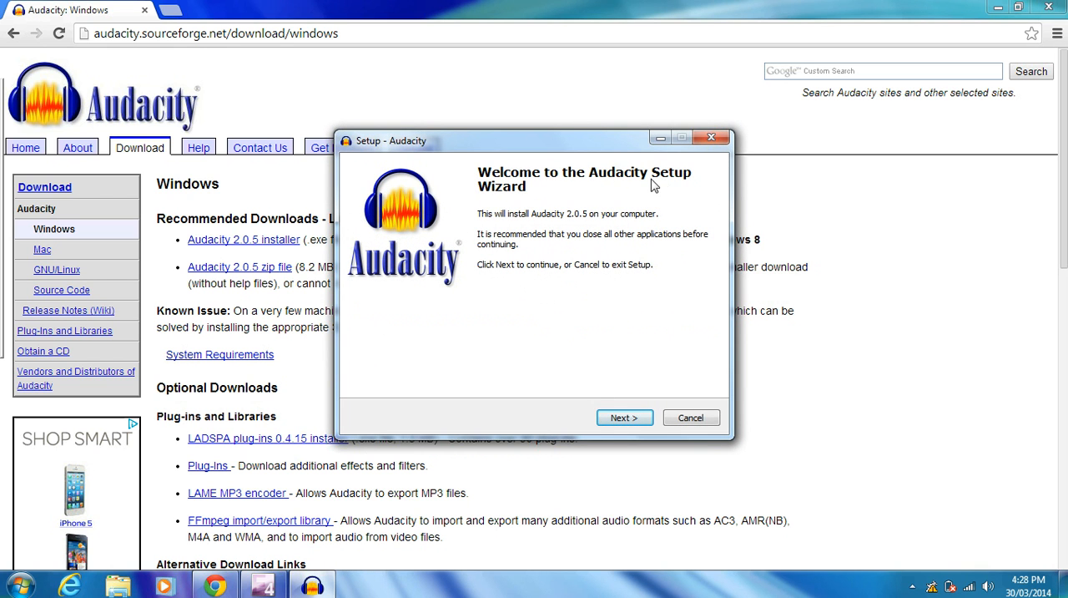
- Accept the existing folder C:\Program Files (x86)\Audacity as the install destination and keep the option to create a desktop icon enabled
left_click(621, 423)
left_click(621, 423)
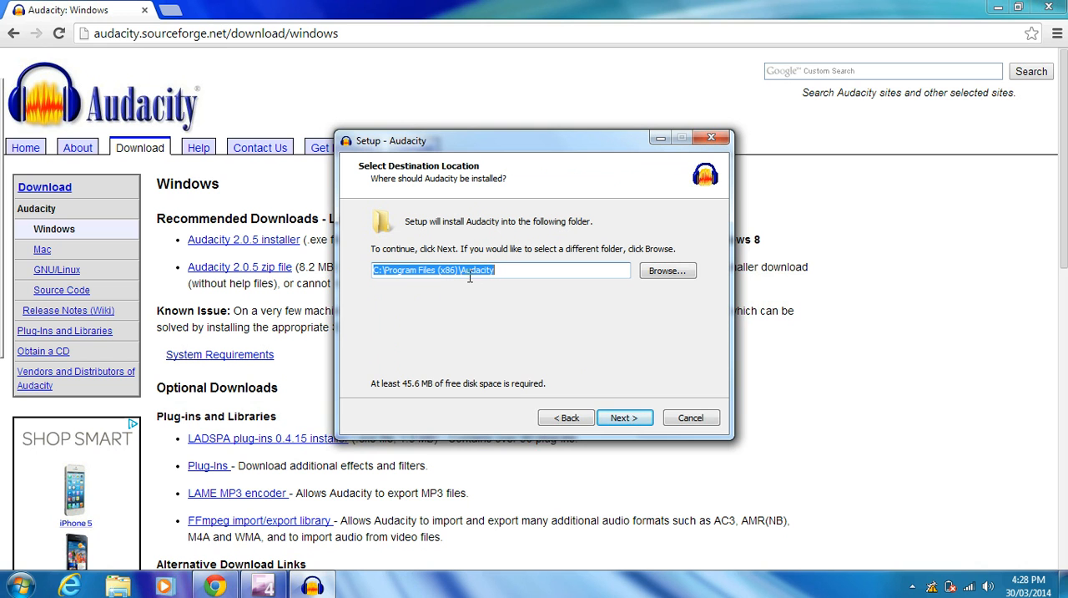
left_click(622, 422)
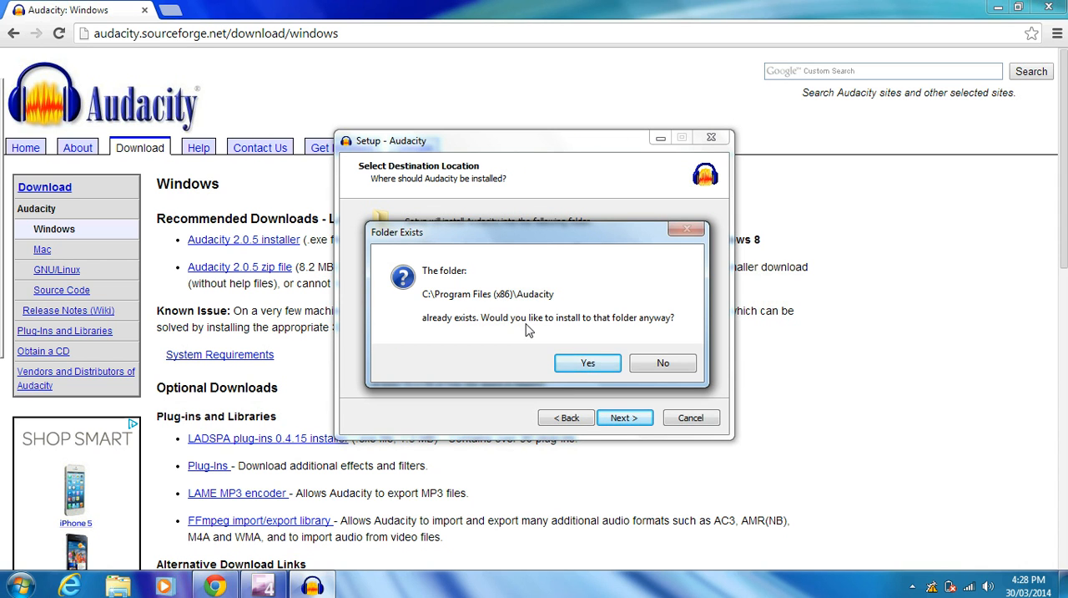
left_click(586, 365)
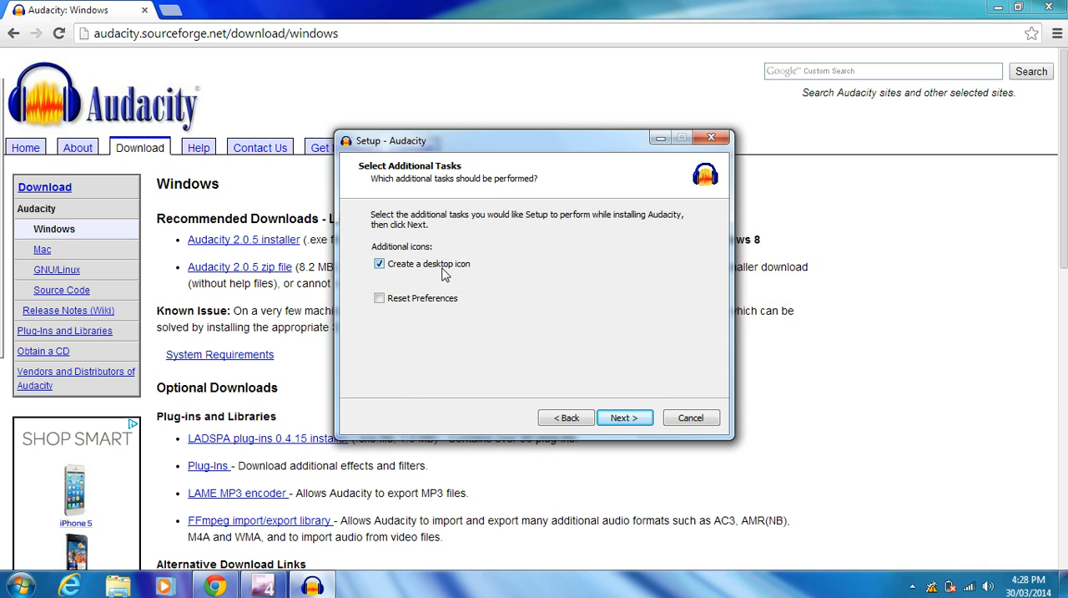
left_click(379, 264)
left_click(379, 264)
left_click(625, 418)
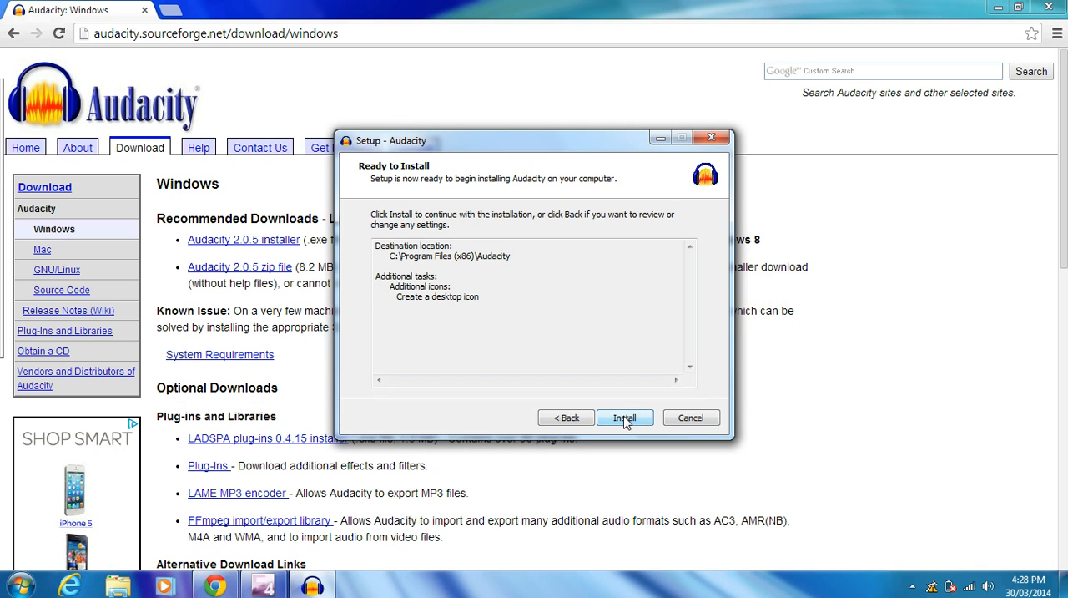
- Install Audacity and finish the setup with the launch option enabled, dismissing the welcome message at startup
left_click(625, 419)
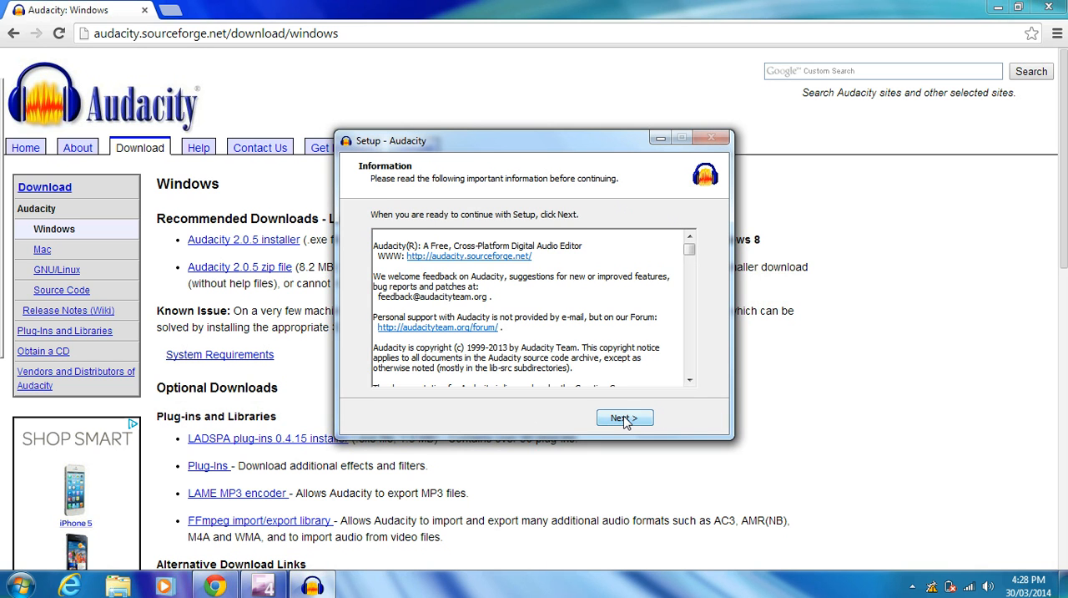
left_click(625, 419)
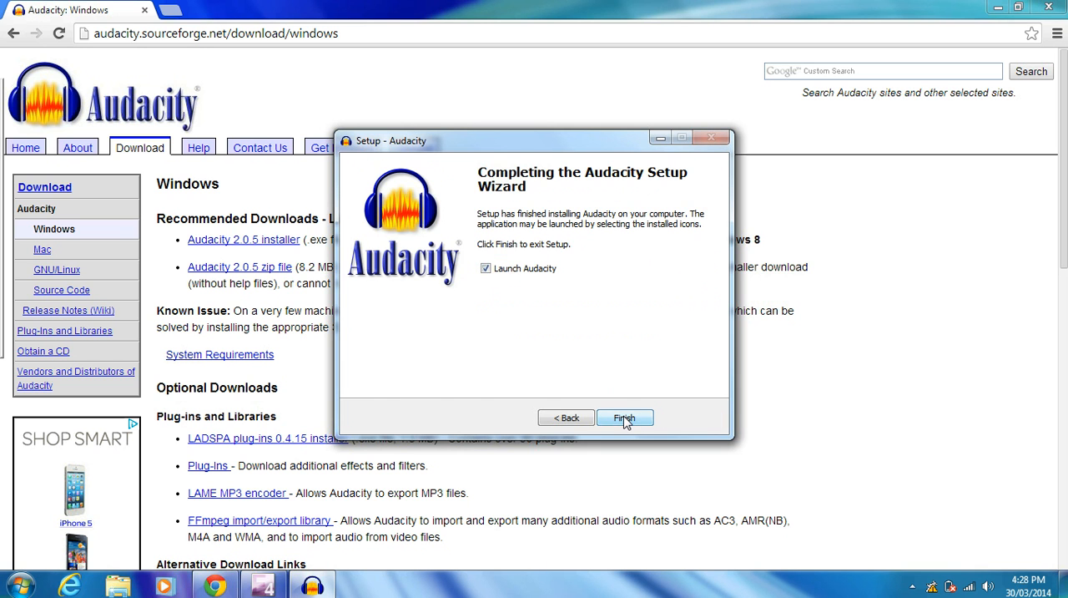
left_click(625, 419)
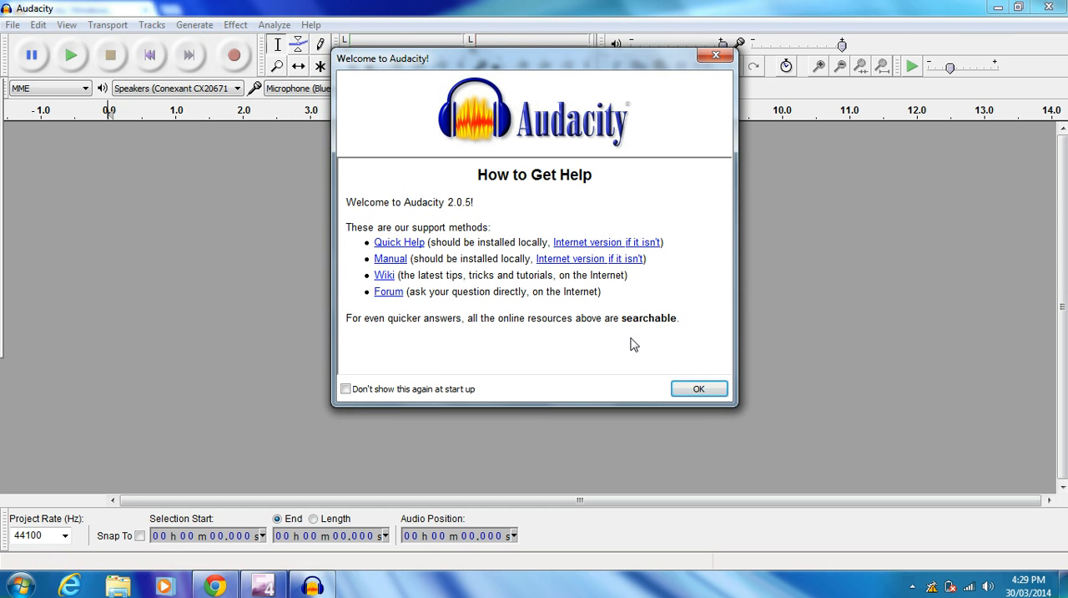
left_click(693, 390)
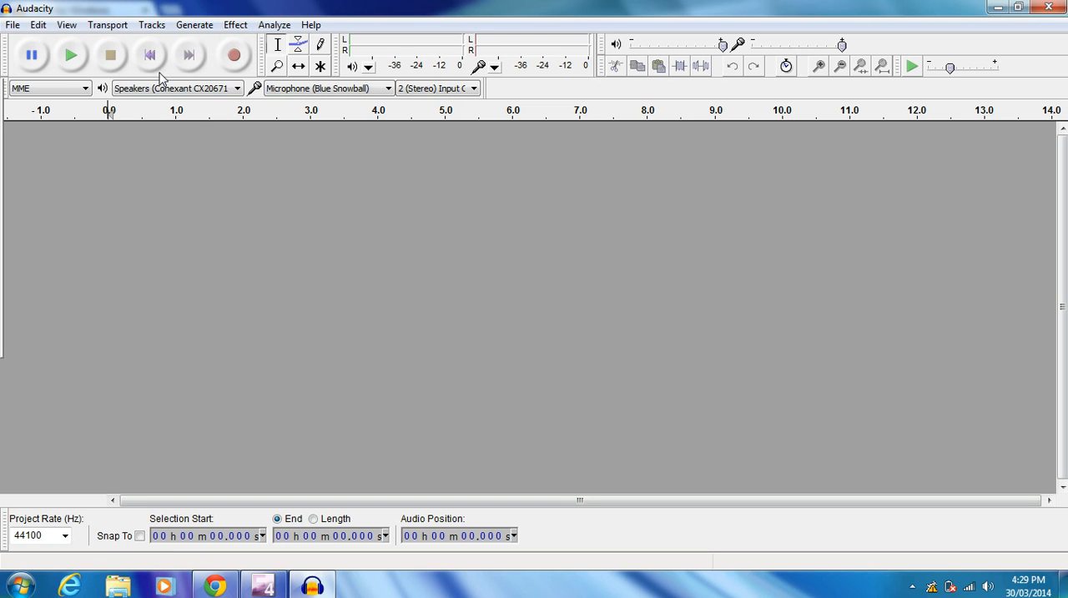
- Record a stereo voice clip about 9 seconds long from the microphone
left_click(231, 64)
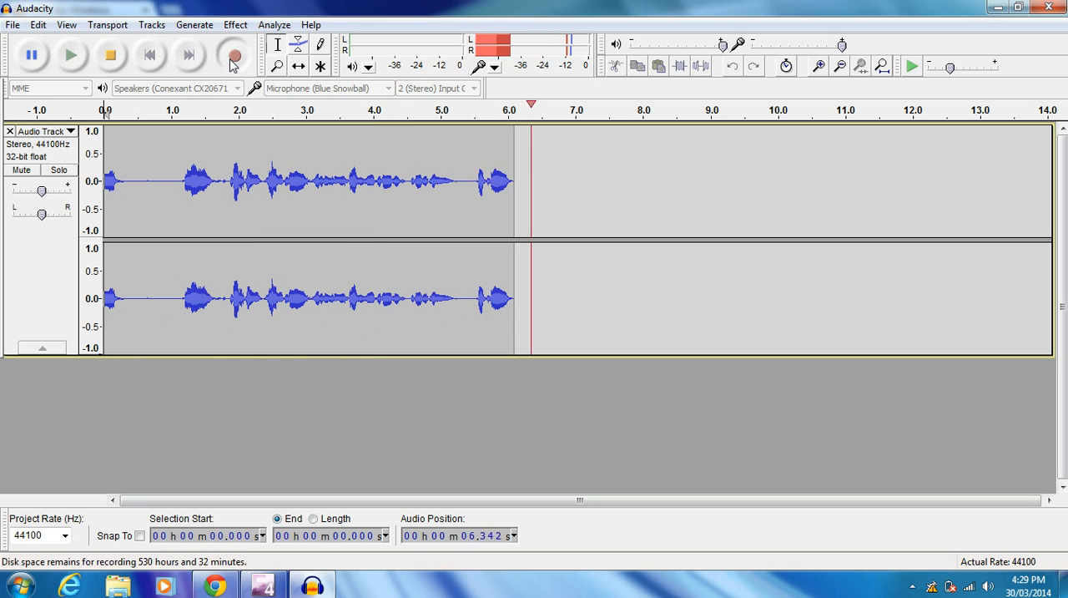
left_click(112, 56)
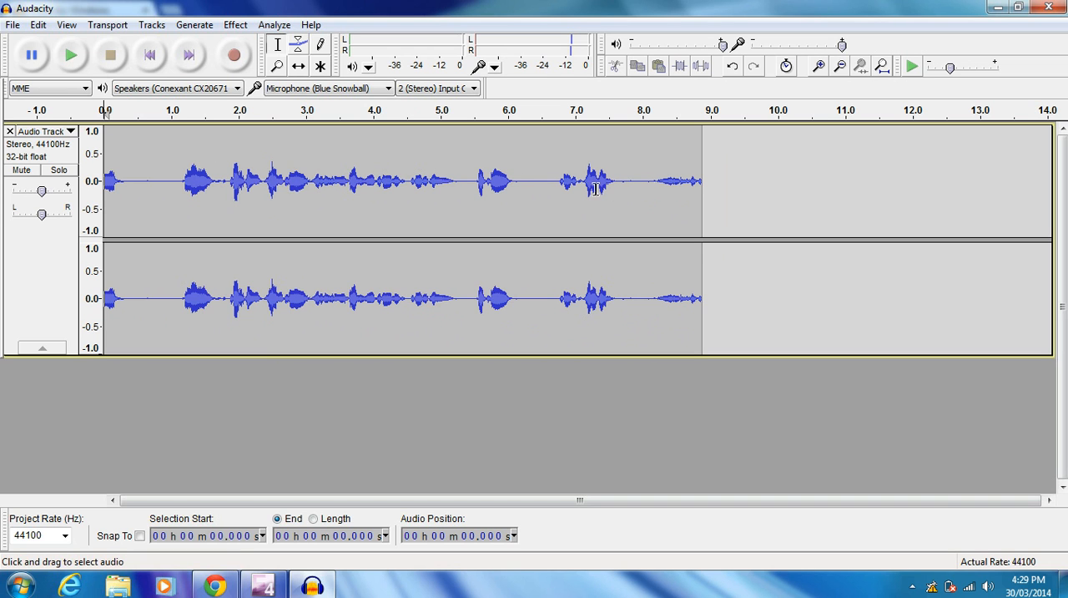
- Amplify the whole recording by 14.1 dB with clipping allowed, previewing the effect before applying it
left_click(237, 28)
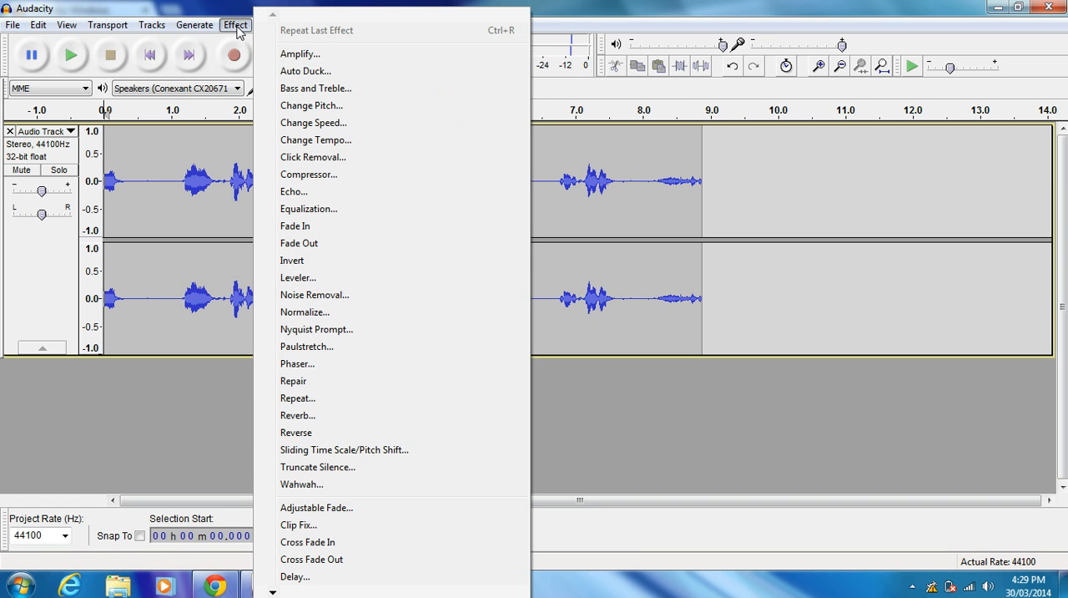
left_click(297, 54)
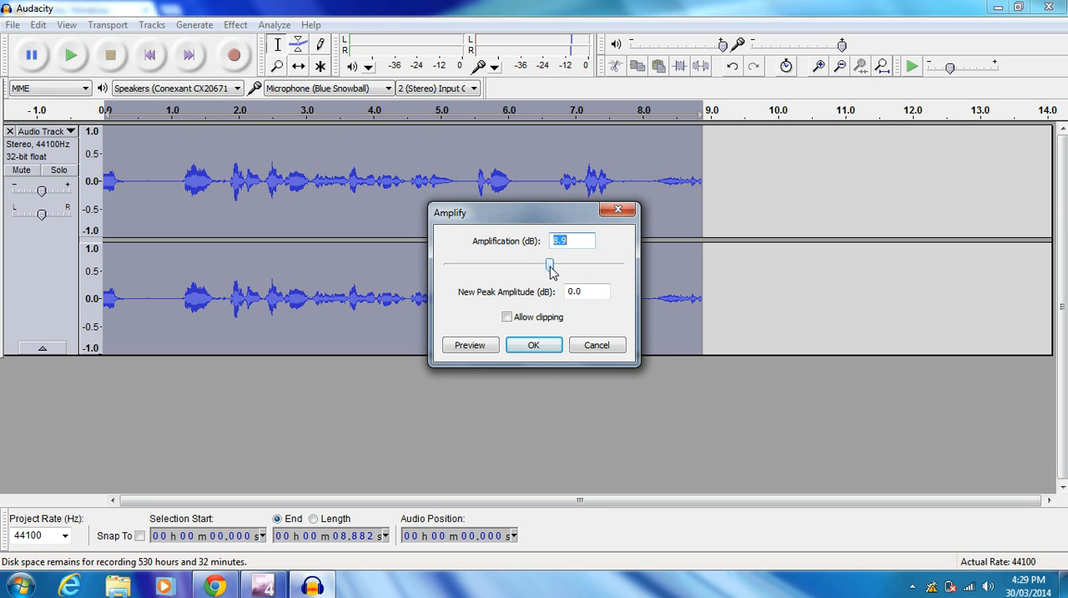
left_click_drag(551, 269, 561, 272)
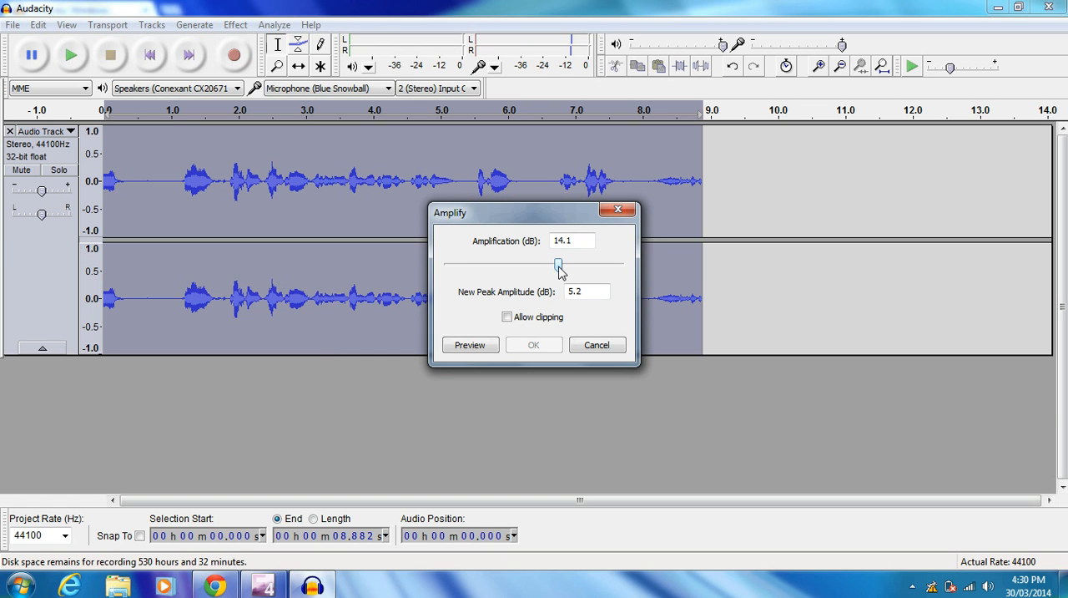
left_click(508, 317)
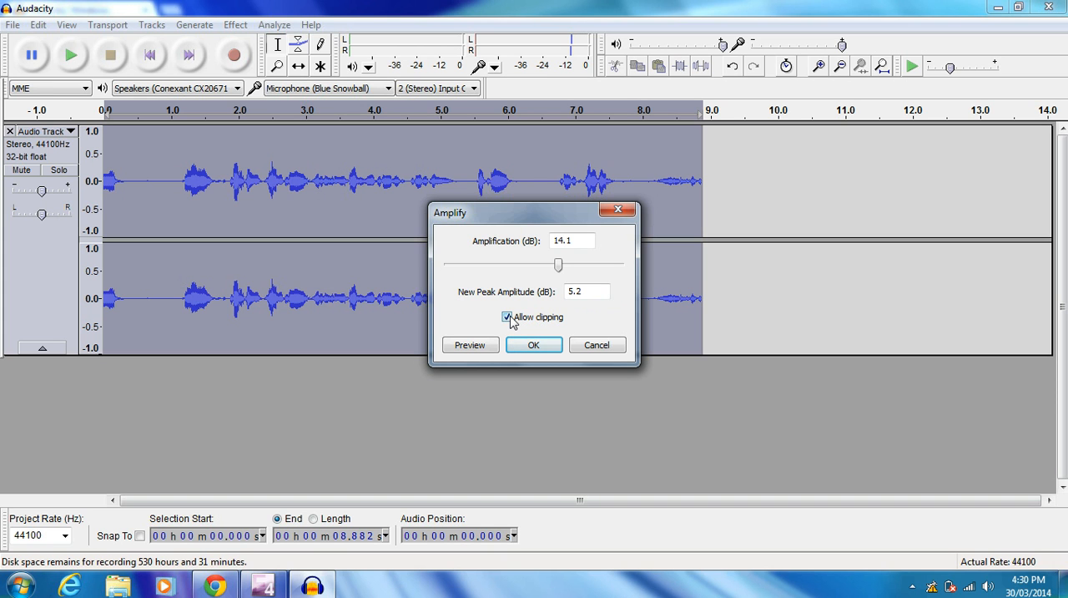
left_click(469, 345)
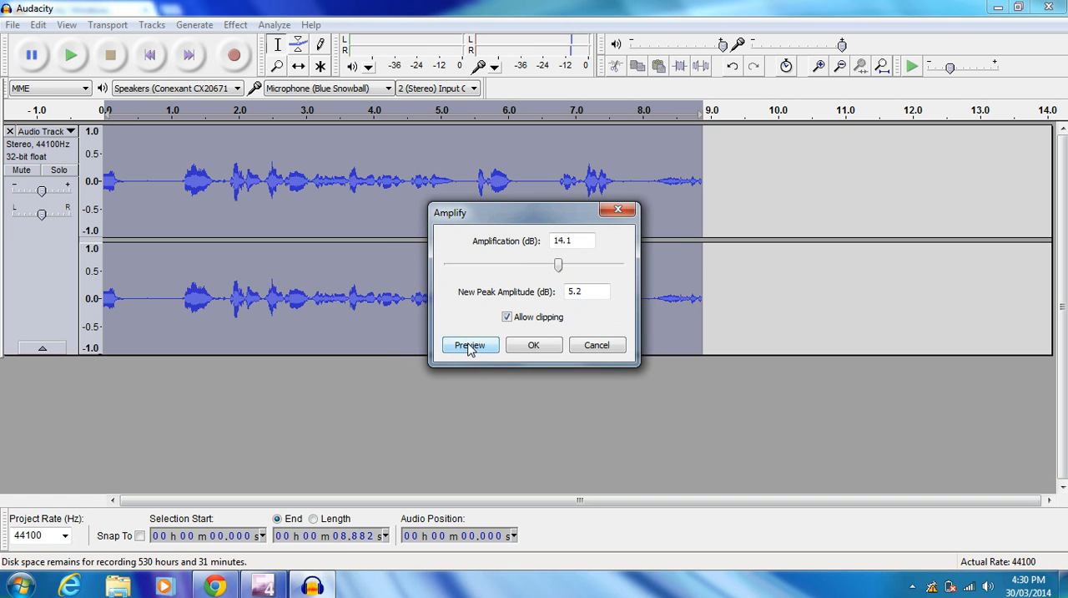
left_click(517, 353)
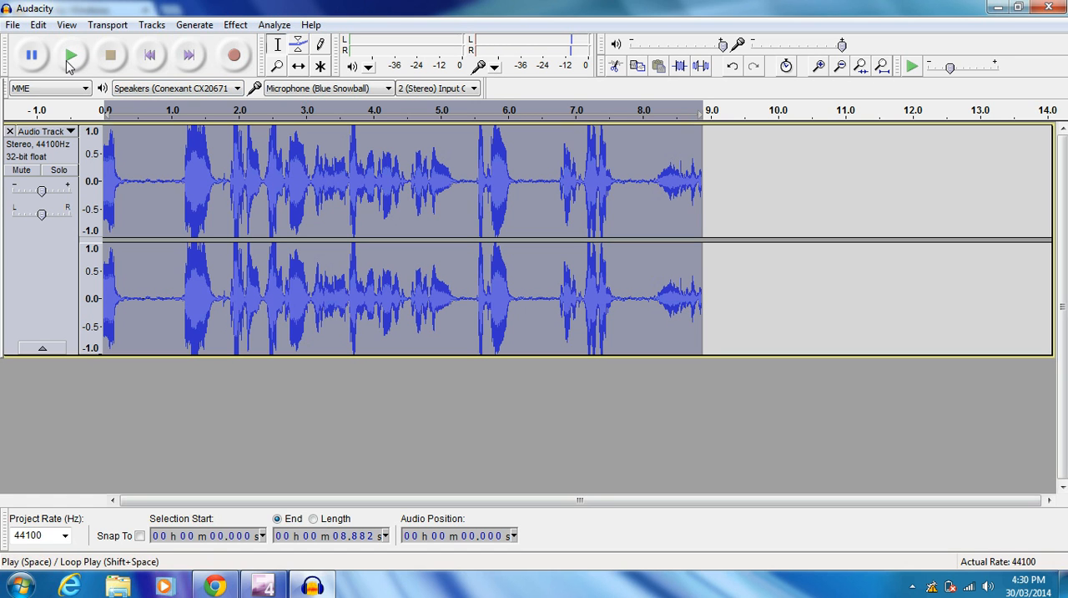
- Cut the section of the recording from 0.859 s to 5.352 s
left_click(271, 214)
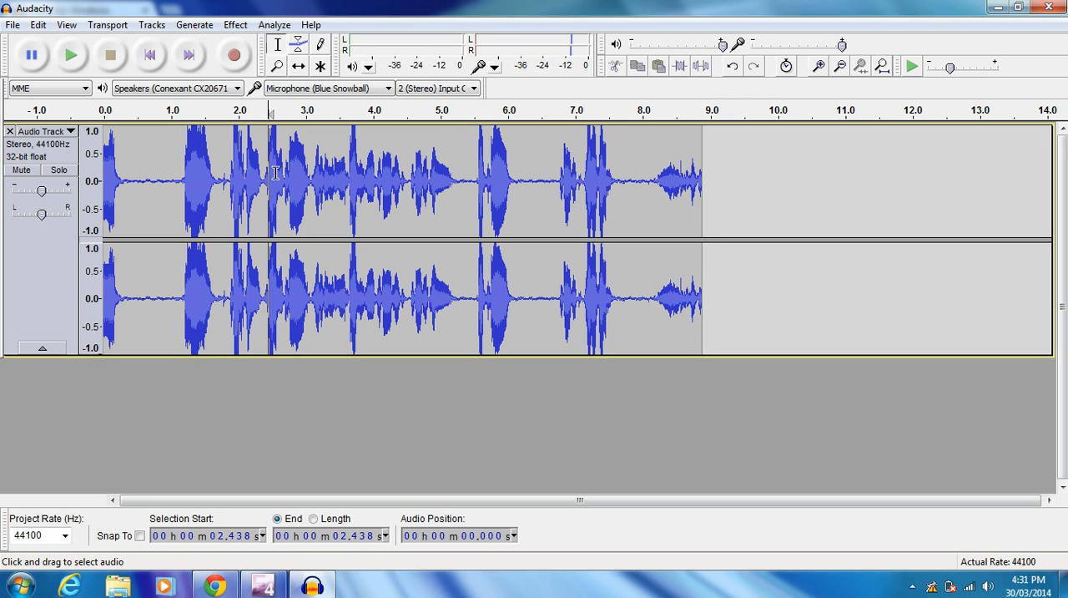
left_click(162, 179)
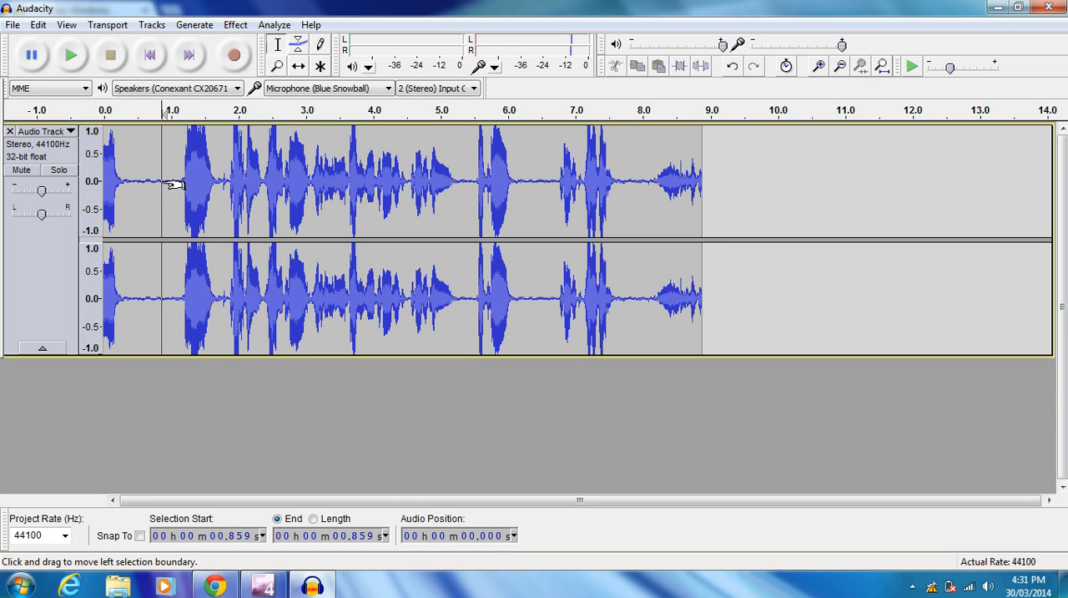
left_click_drag(175, 183, 476, 184)
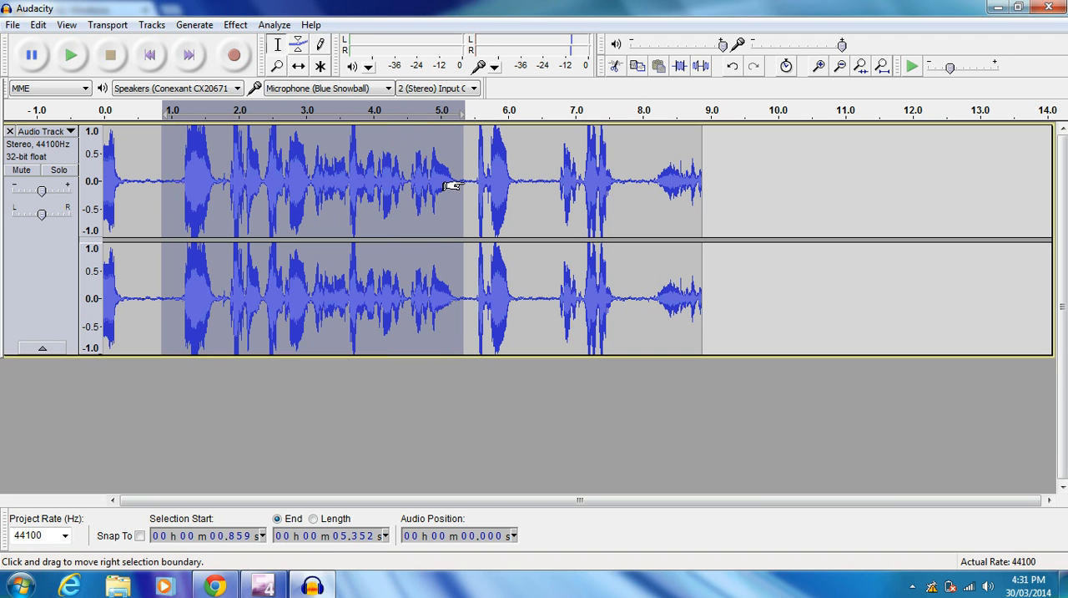
left_click(616, 67)
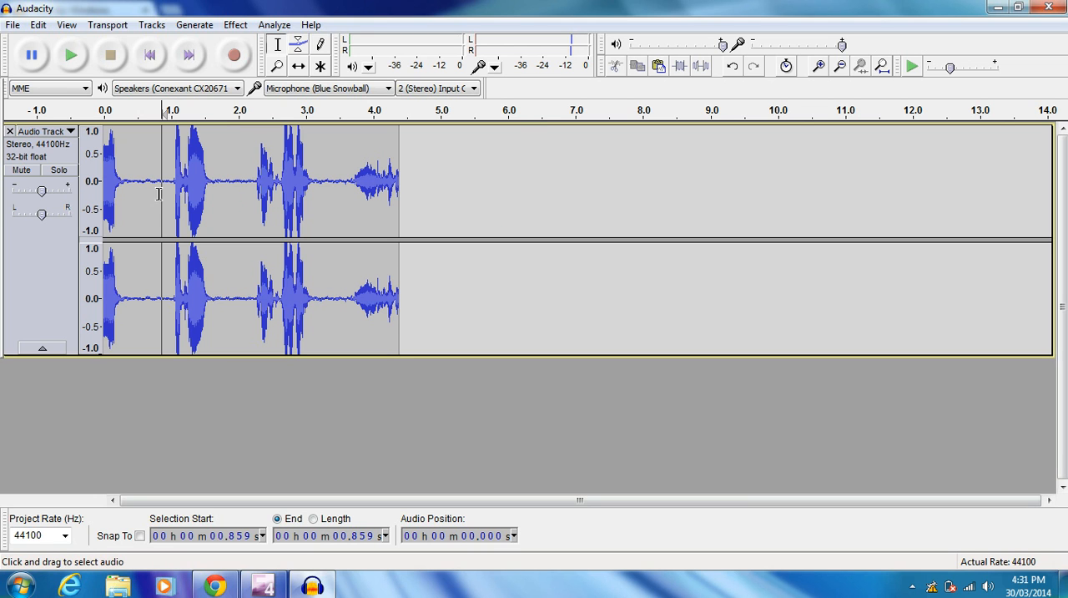
- Play back the shortened recording from 0.128 s
left_click(113, 169)
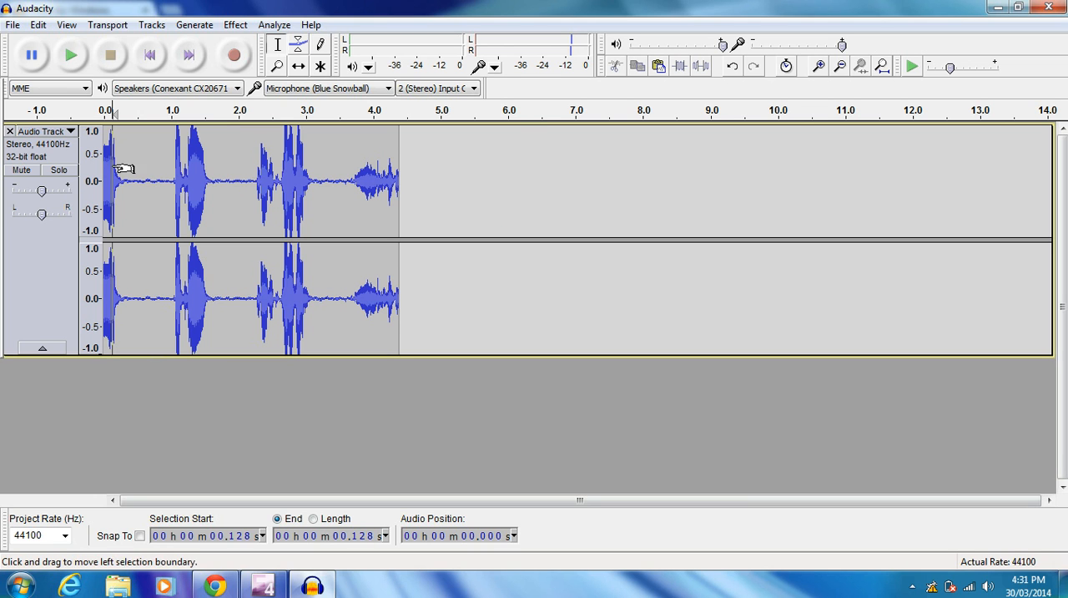
left_click(71, 60)
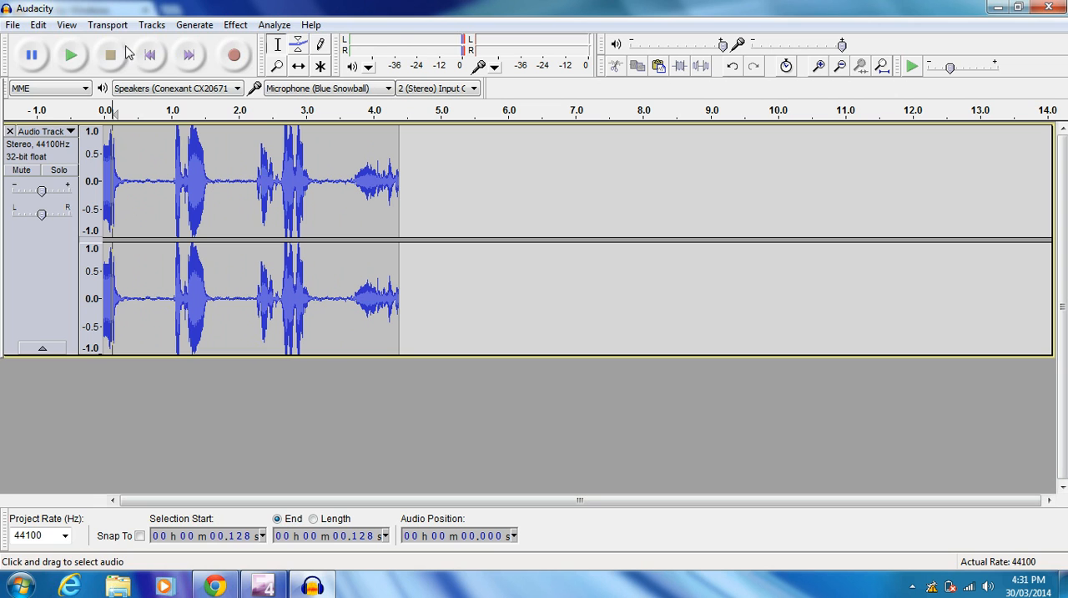
left_click(14, 27)
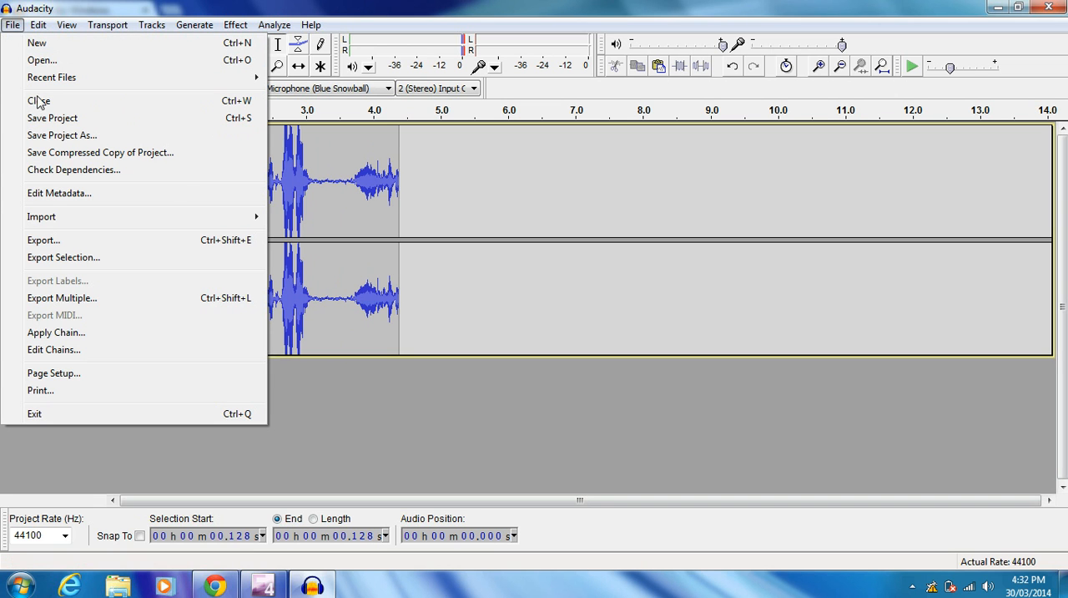
left_click(66, 241)
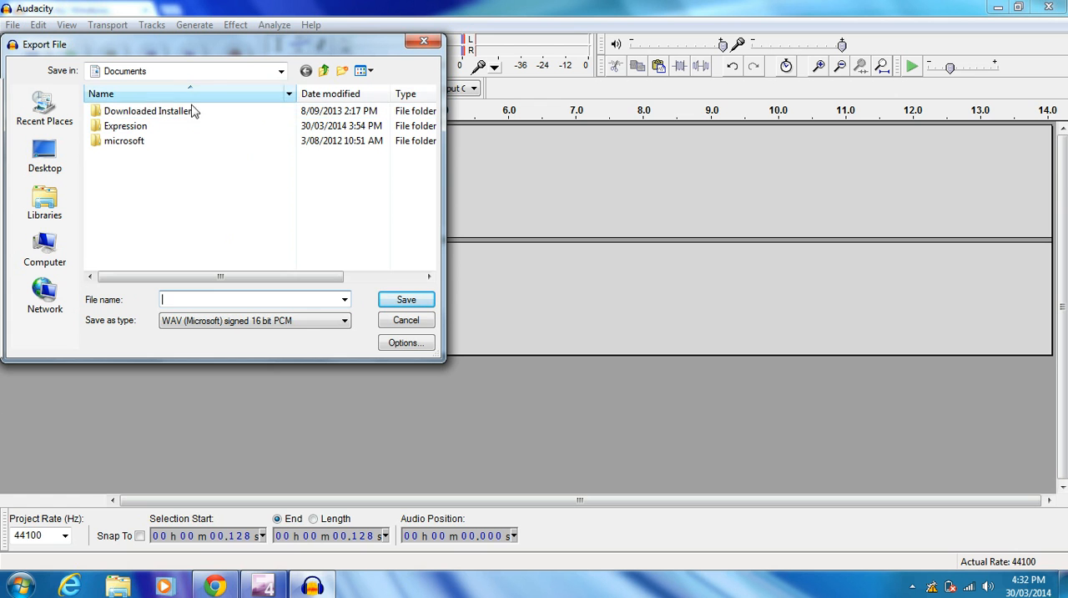
left_click(404, 328)
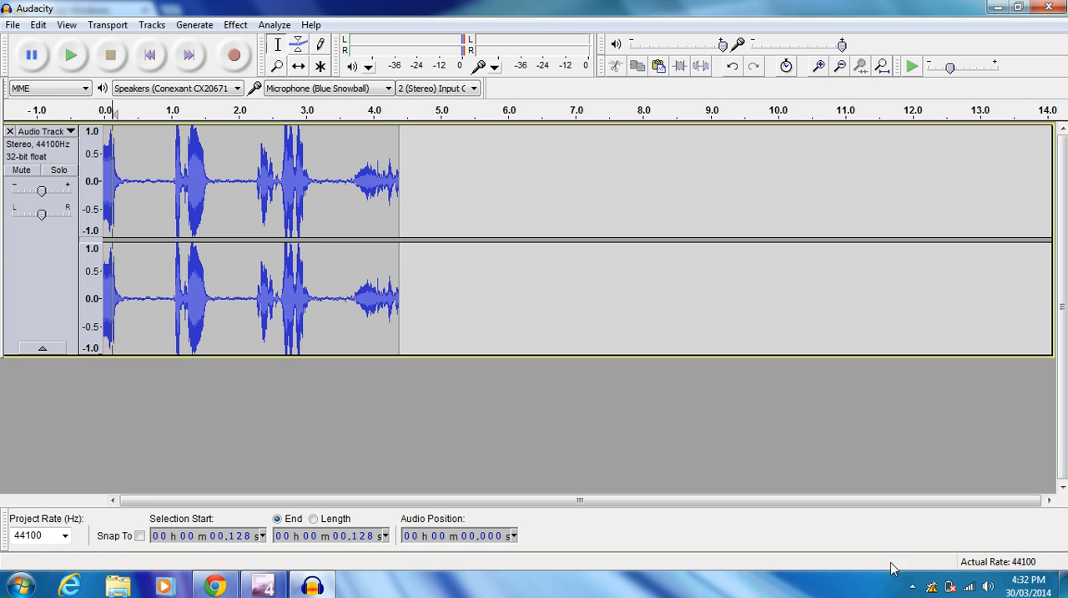
left_click(914, 589)
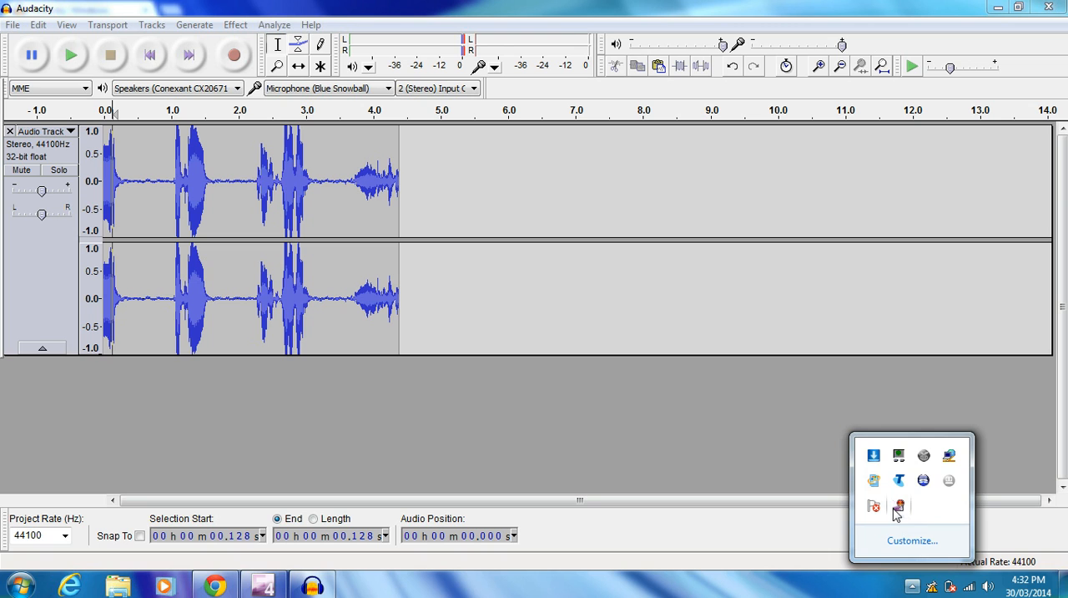